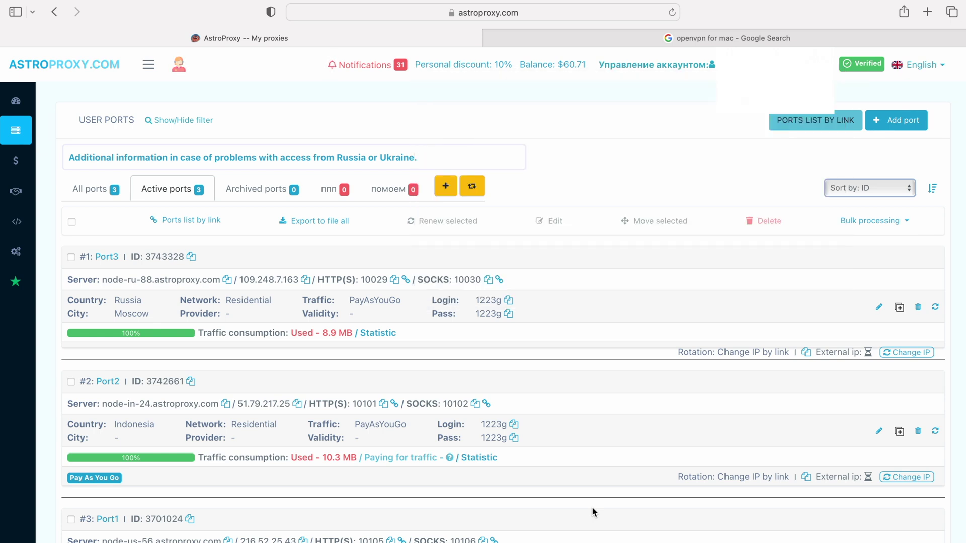
Step: Download OpenVPN Connect v3 for macOS and show openvpn-connect-3.4.2.4547_signed.dmg in Safari's downloads
{"action": "left_click", "coordinate": [705, 38]}
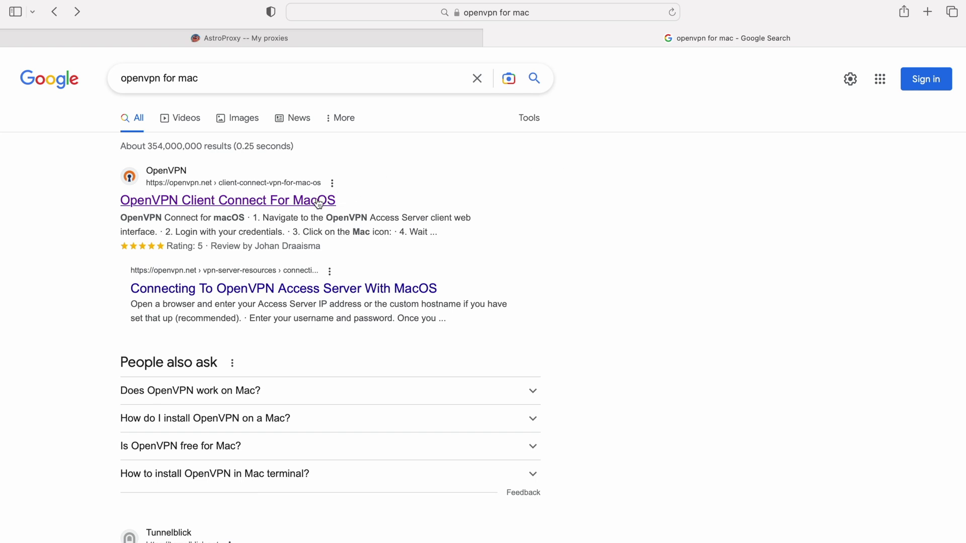
{"action": "left_click", "coordinate": [312, 203]}
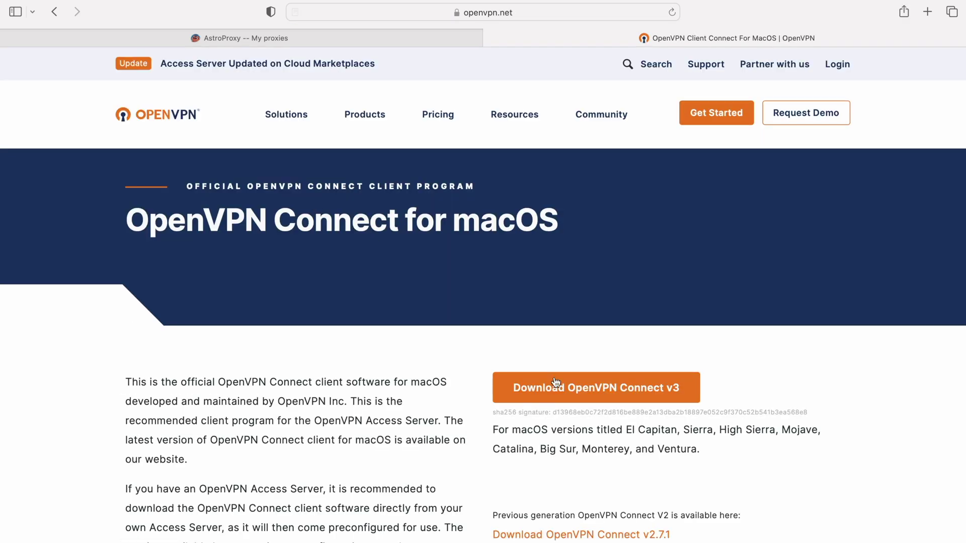
{"action": "left_click", "coordinate": [567, 389]}
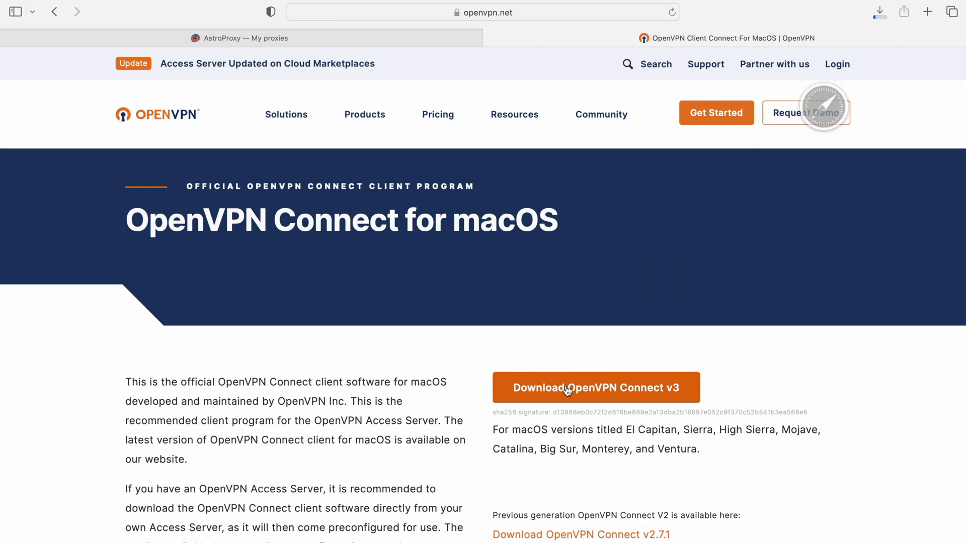
{"action": "left_click", "coordinate": [880, 11]}
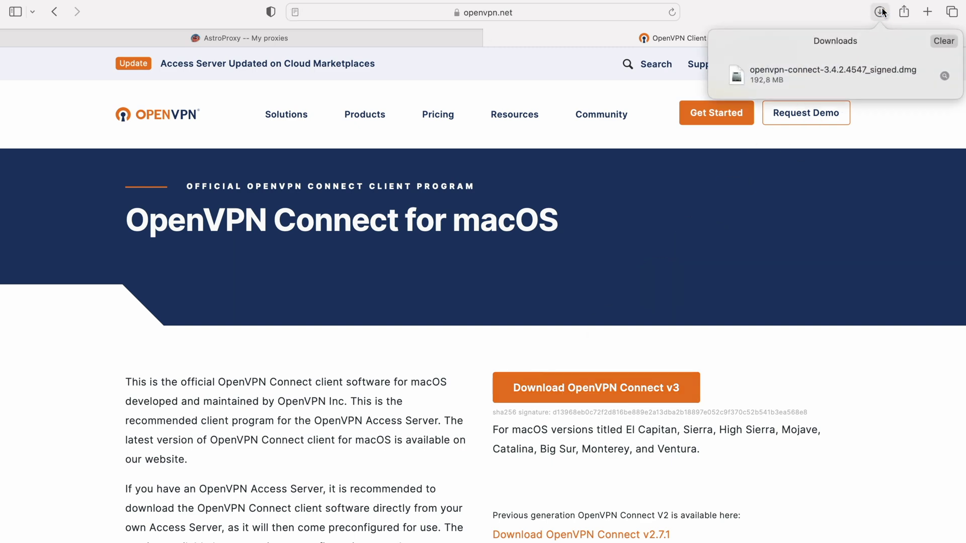
Step: Open the OpenVPN Connect disk image and launch its Apple Silicon installer package
{"action": "double_click", "coordinate": [821, 78]}
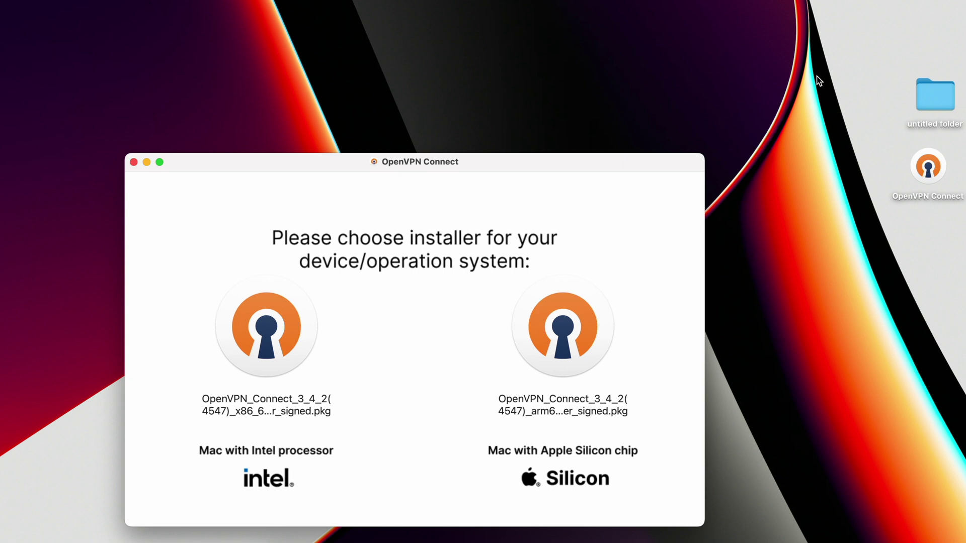
{"action": "left_click", "coordinate": [562, 328]}
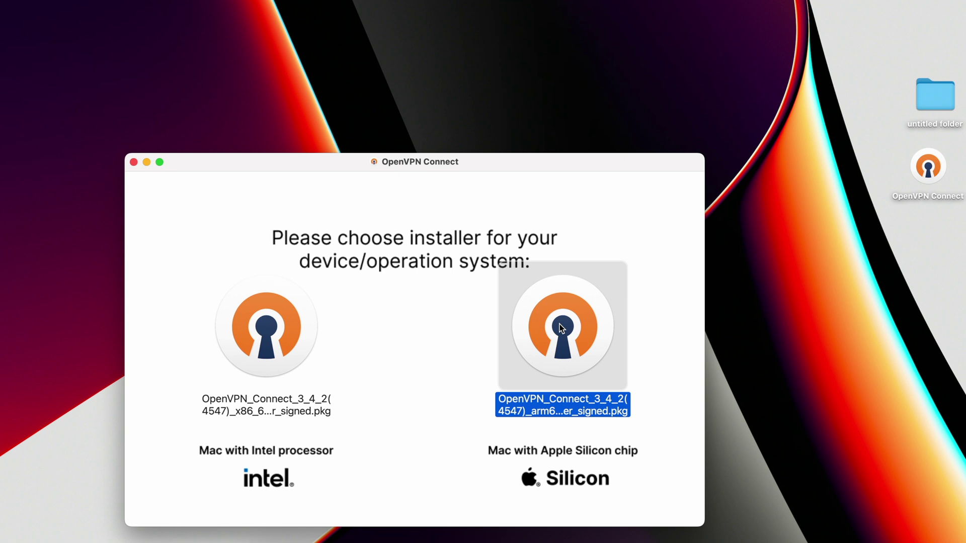
{"action": "double_click", "coordinate": [559, 324]}
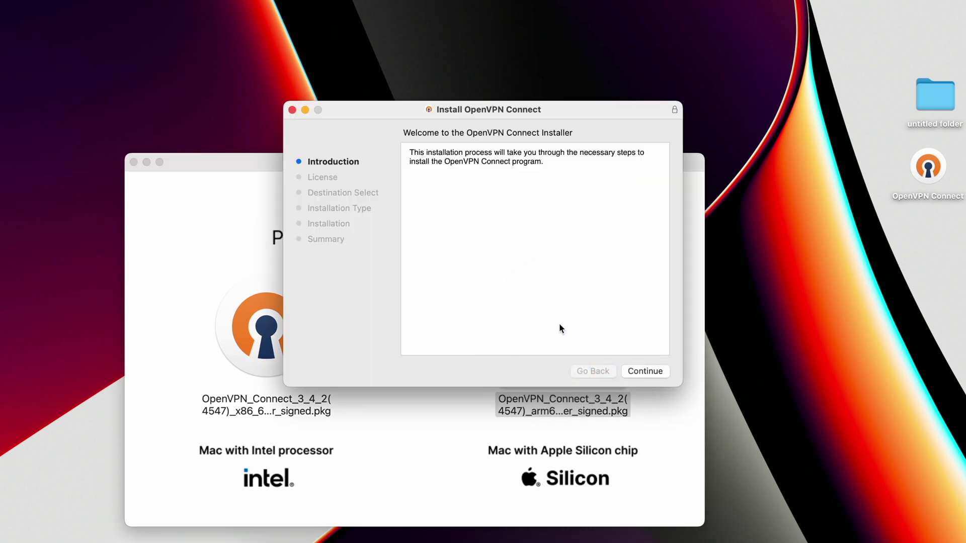
Step: Accept the license and install OpenVPN Connect on Macintosh HD, authorizing with the admin password
{"action": "left_click", "coordinate": [641, 376]}
{"action": "left_click", "coordinate": [641, 372]}
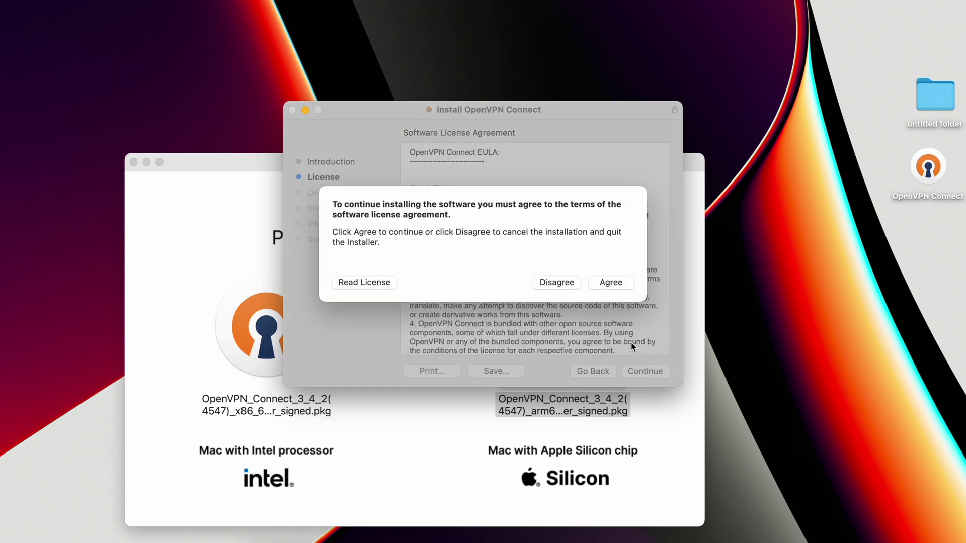
{"action": "left_click", "coordinate": [611, 282]}
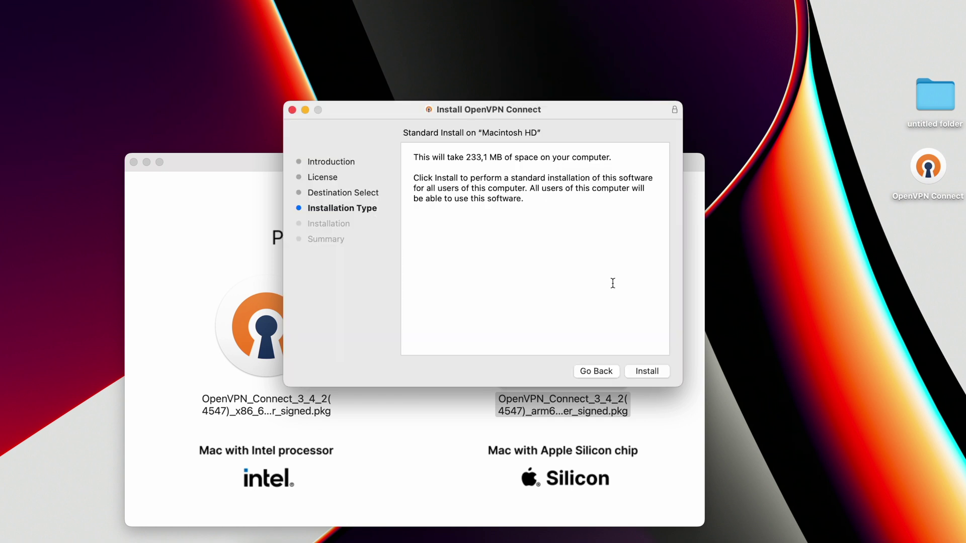
{"action": "left_click", "coordinate": [644, 369]}
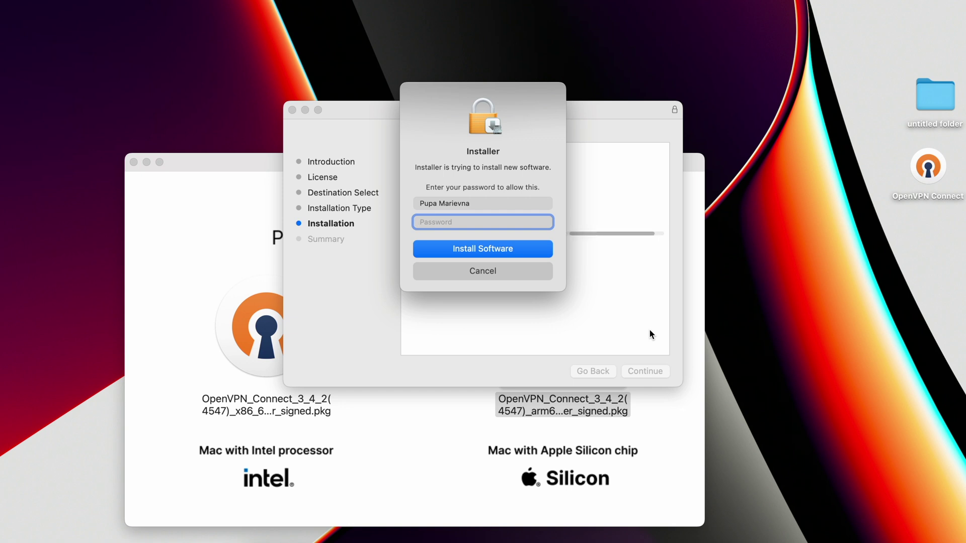
{"action": "type", "text": "•••••••"}
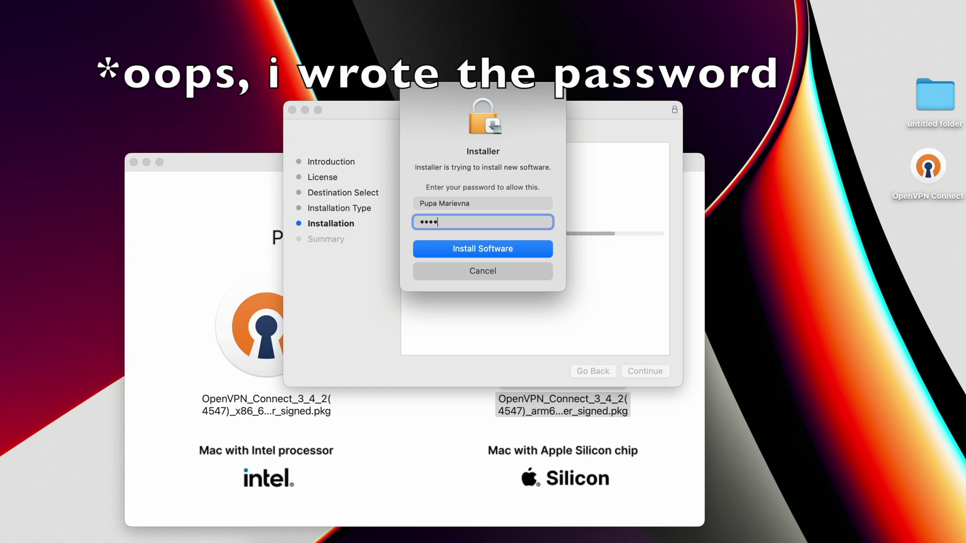
{"action": "key", "text": "Return"}
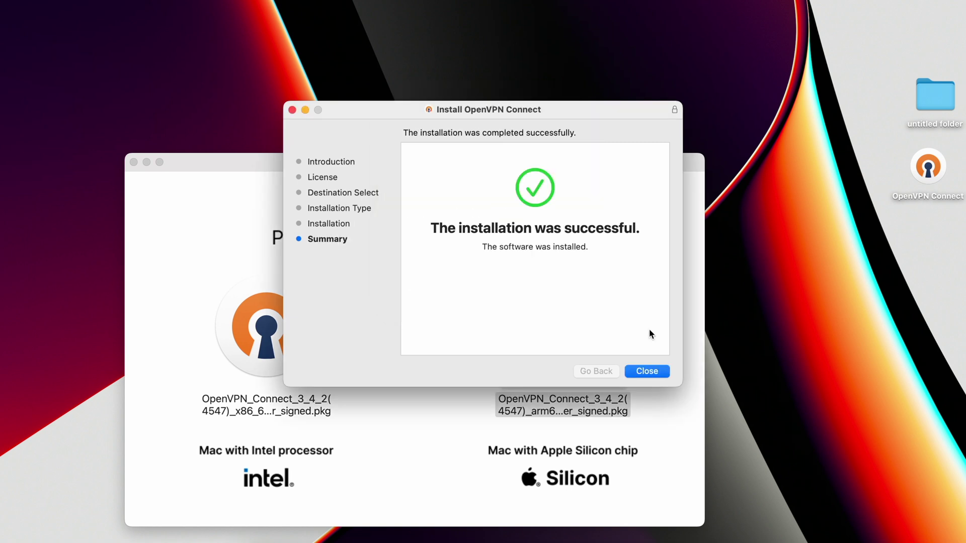
{"action": "left_click", "coordinate": [645, 370]}
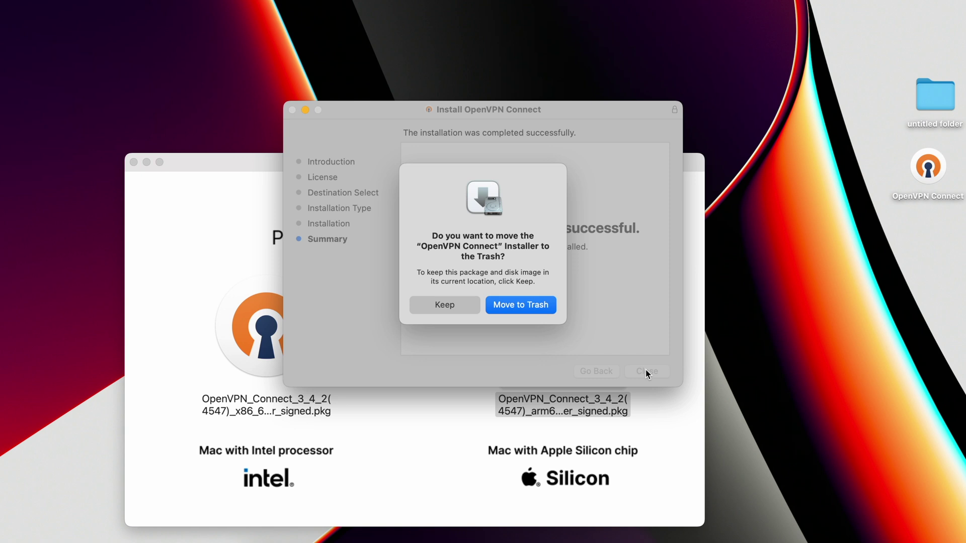
Step: Trash the installer, launch OpenVPN Connect from Launchpad, and return to AstroProxy in Safari
{"action": "left_click", "coordinate": [543, 306]}
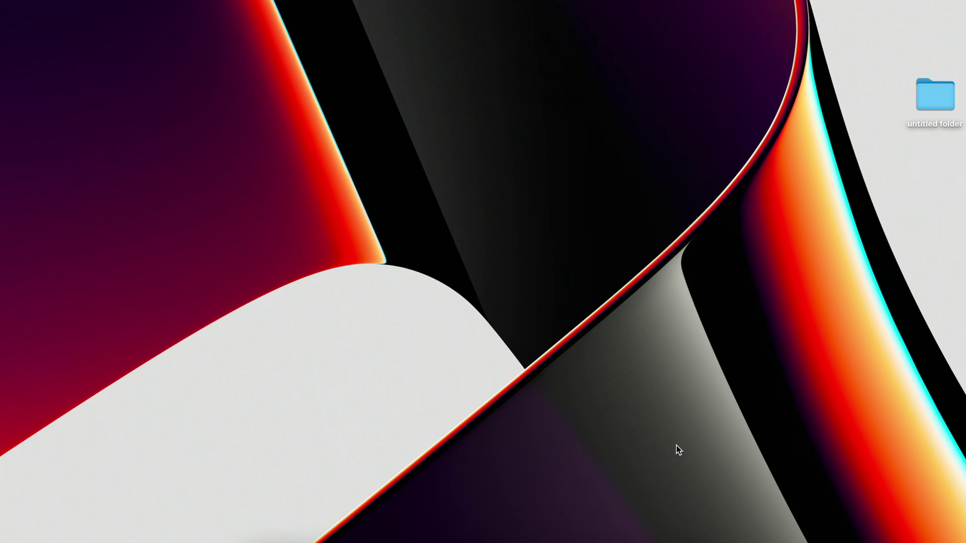
{"action": "key", "text": "F4"}
{"action": "left_click", "coordinate": [812, 456]}
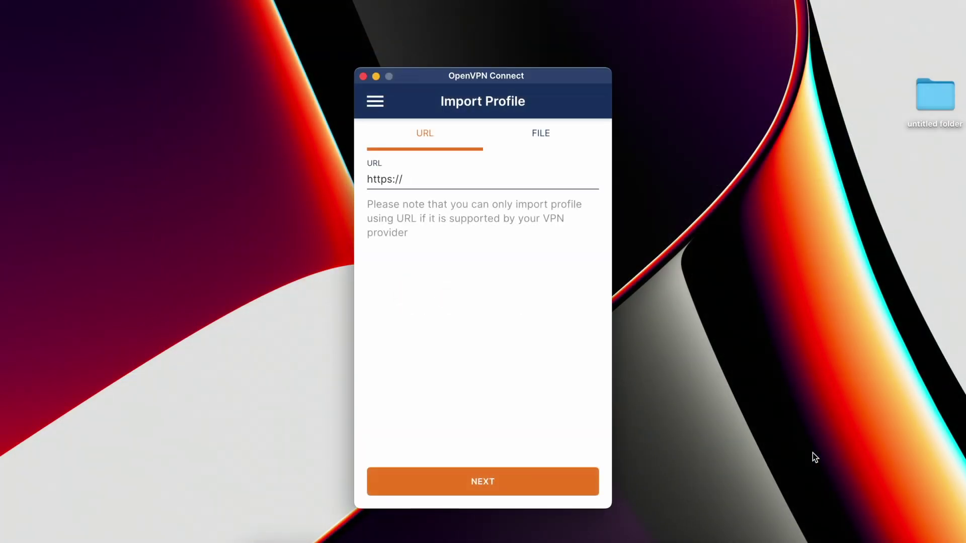
{"action": "key", "text": "ctrl+Right"}
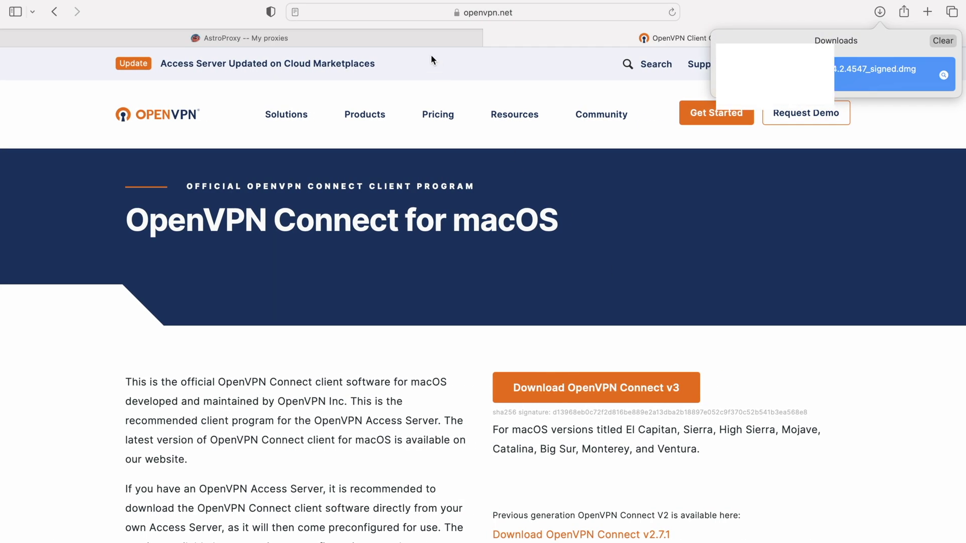
{"action": "left_click", "coordinate": [417, 37]}
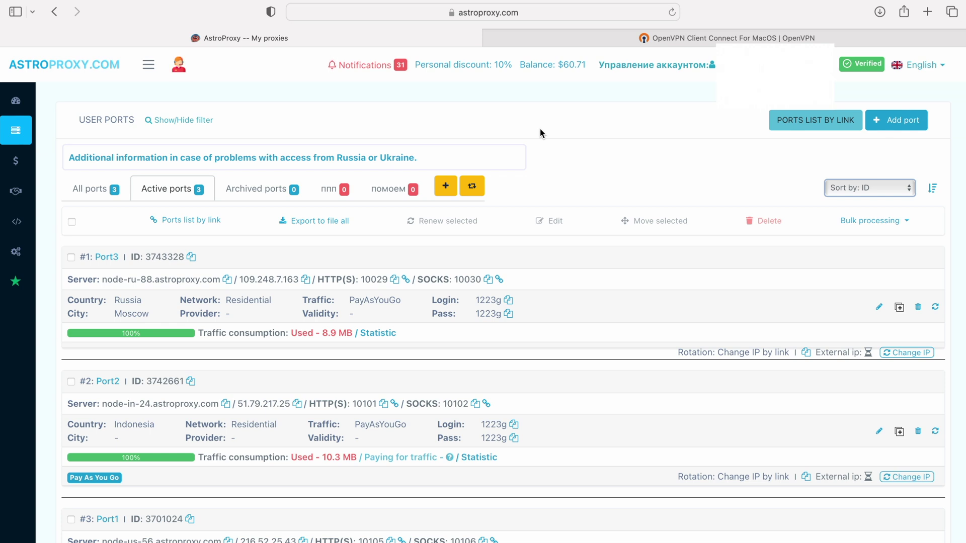
Step: Open AstroProxy's Port options form for the new Port4
{"action": "left_click", "coordinate": [897, 120]}
Step: Set Port4 to Germany, Berlin, Deutsche Telekom AG with the MacOS tunnel profile, and confirm the order
{"action": "left_click", "coordinate": [360, 203]}
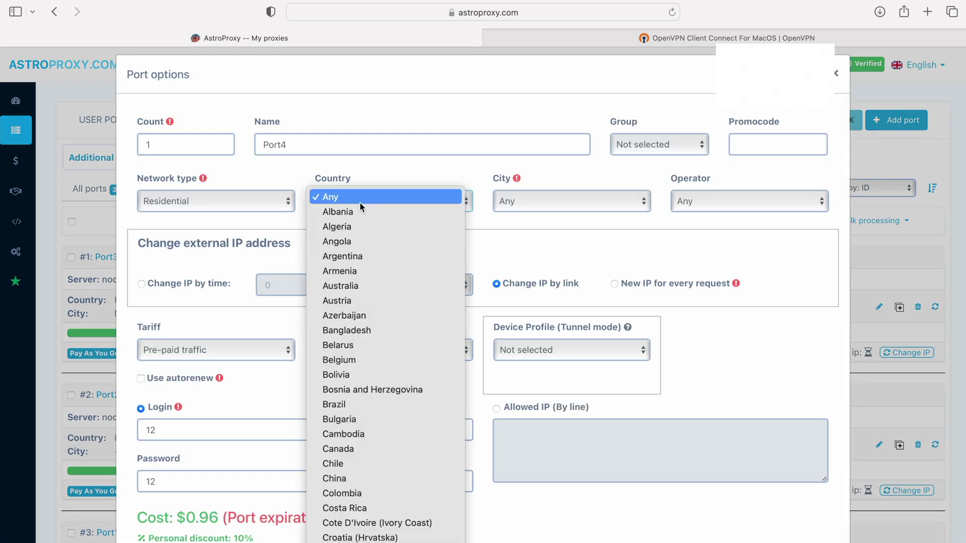
{"action": "scroll", "coordinate": [359, 319], "scroll_direction": "down", "scroll_amount": 5}
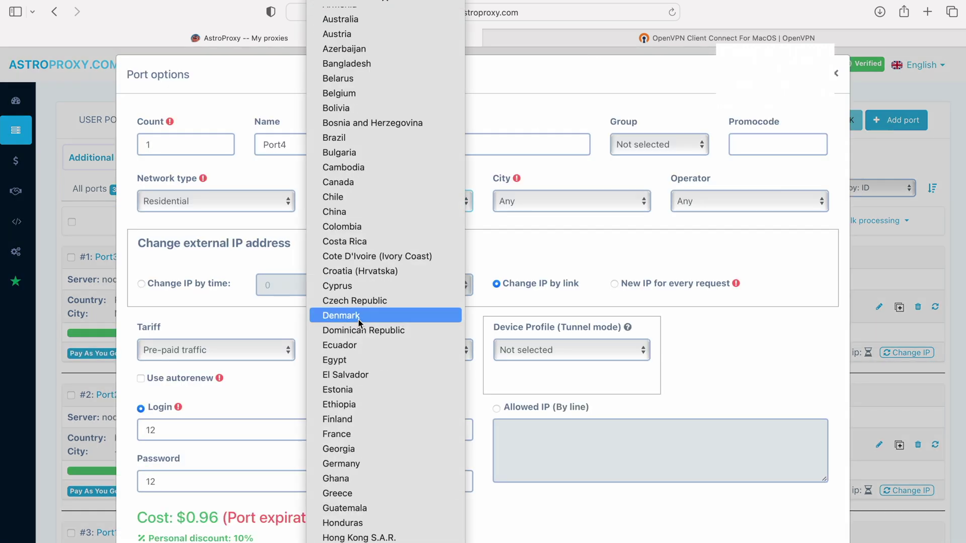
{"action": "left_click", "coordinate": [343, 459]}
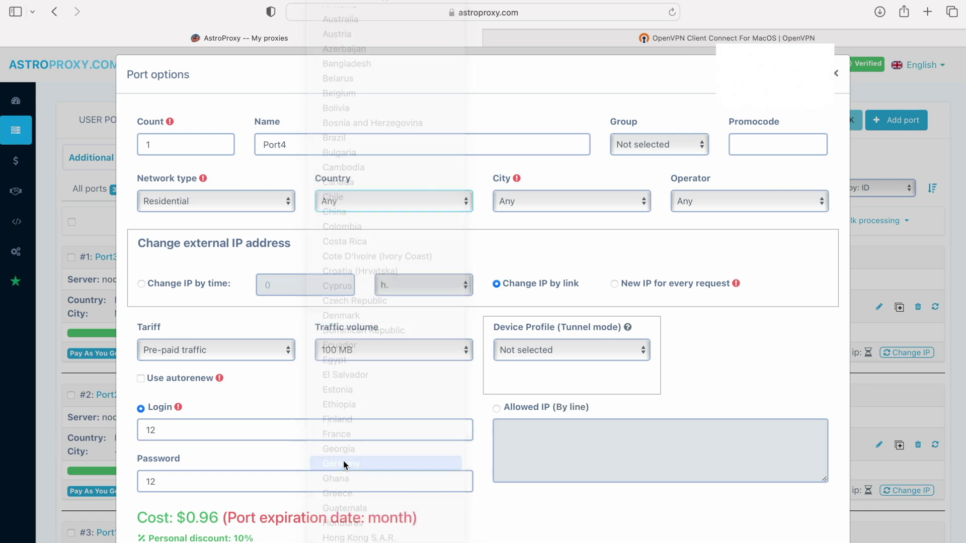
{"action": "left_click", "coordinate": [562, 201]}
{"action": "left_click", "coordinate": [560, 213]}
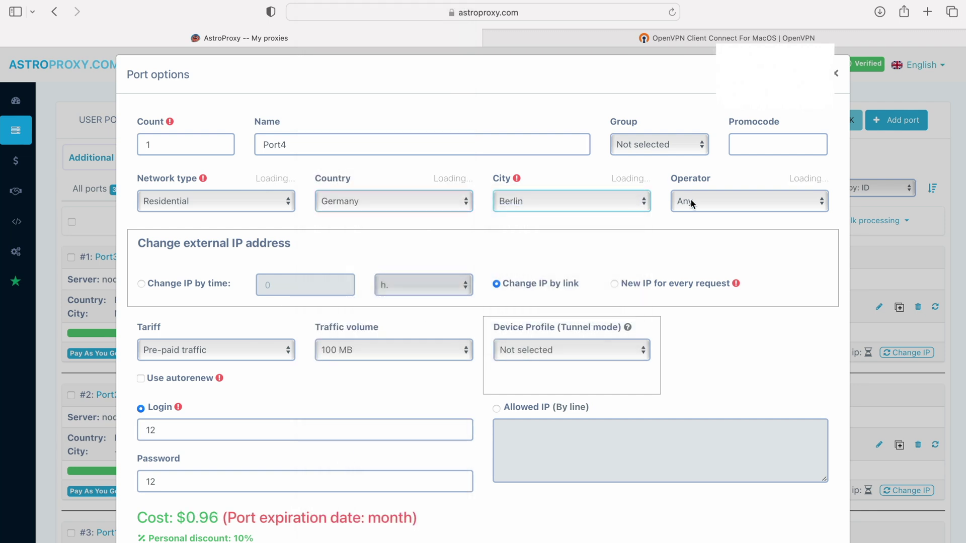
{"action": "left_click", "coordinate": [690, 202]}
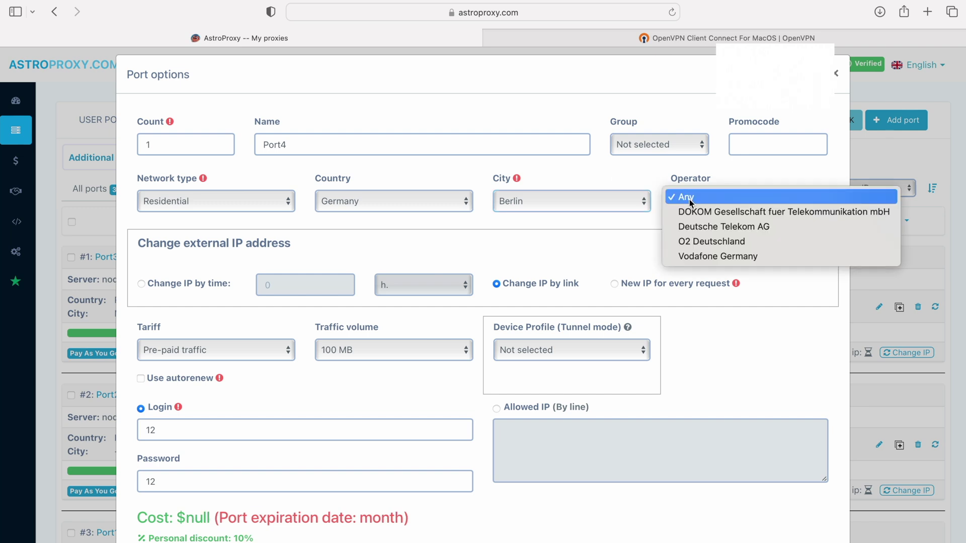
{"action": "left_click", "coordinate": [699, 226]}
{"action": "left_click", "coordinate": [517, 350]}
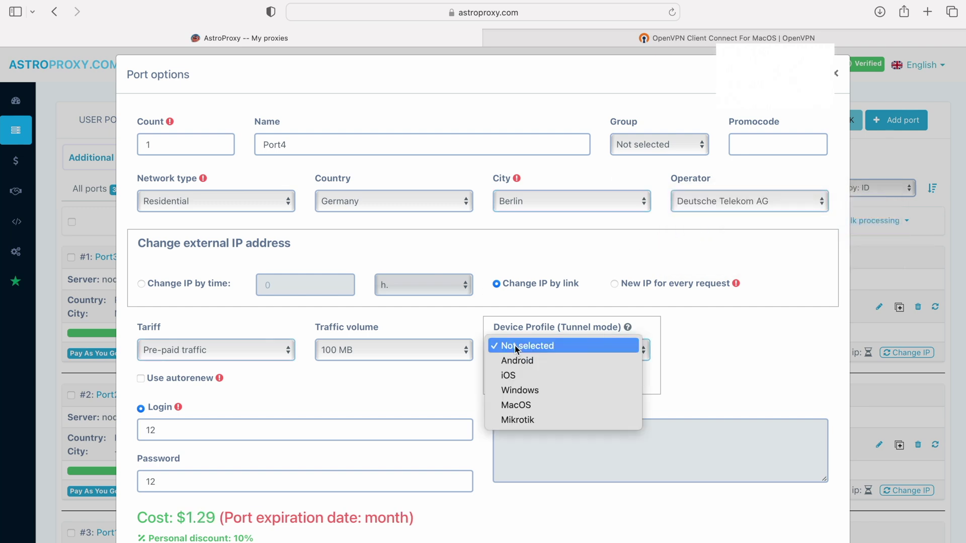
{"action": "left_click", "coordinate": [524, 405]}
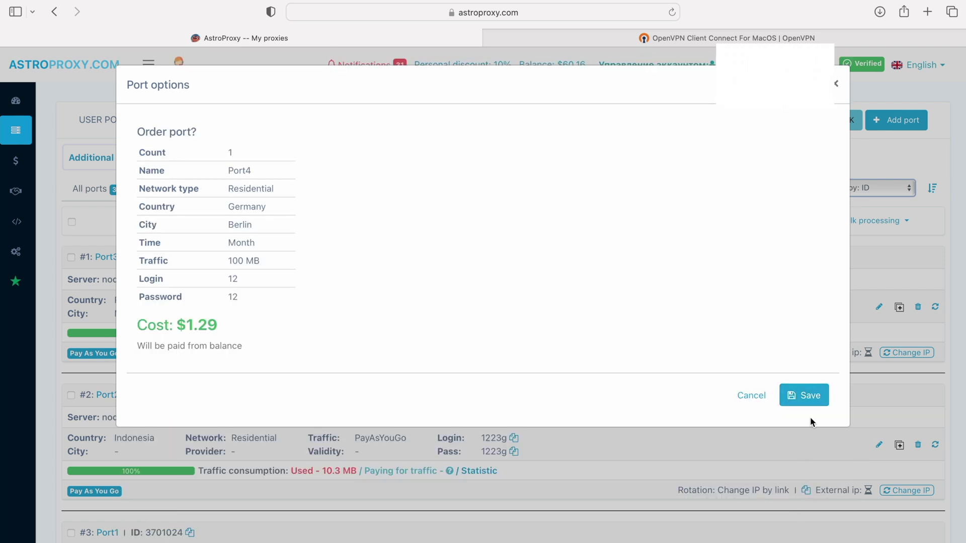
{"action": "left_click", "coordinate": [804, 394]}
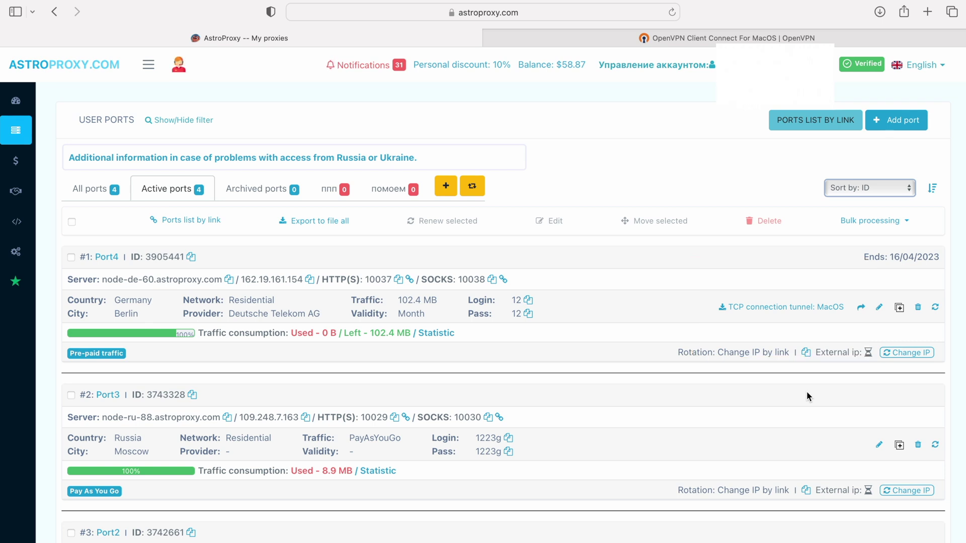
Step: Change Port3's Device Profile (Tunnel mode) to MacOS and save it
{"action": "left_click", "coordinate": [879, 445]}
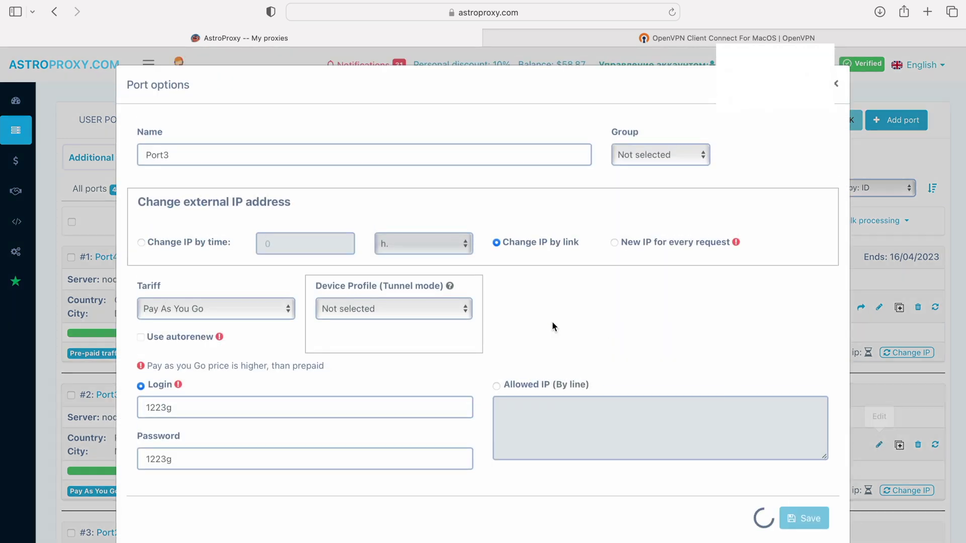
{"action": "left_click", "coordinate": [436, 308]}
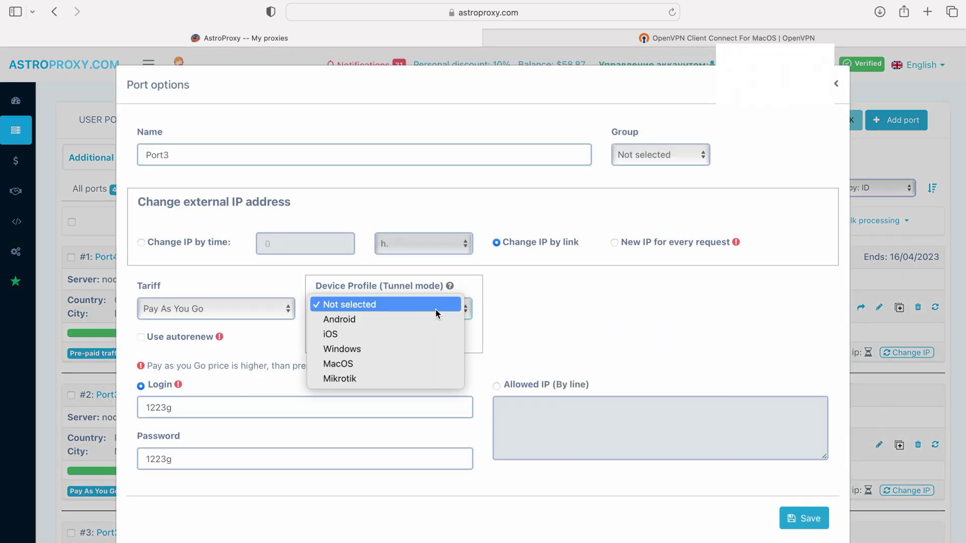
{"action": "left_click", "coordinate": [417, 363]}
{"action": "left_click", "coordinate": [803, 518]}
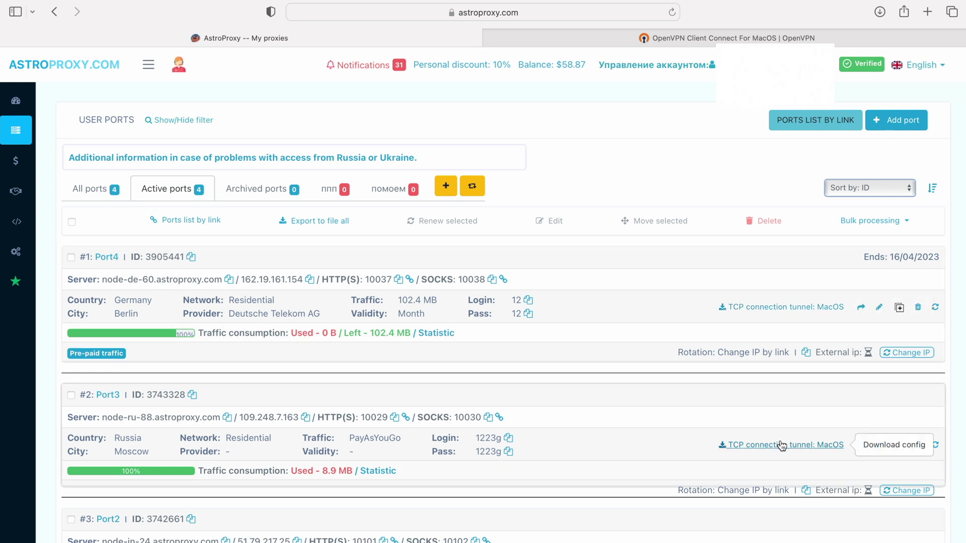
Step: Download astroproxy_MacOS_Port4.ovpn from Port4's MacOS tunnel link and open it from Downloads
{"action": "left_click", "coordinate": [782, 309]}
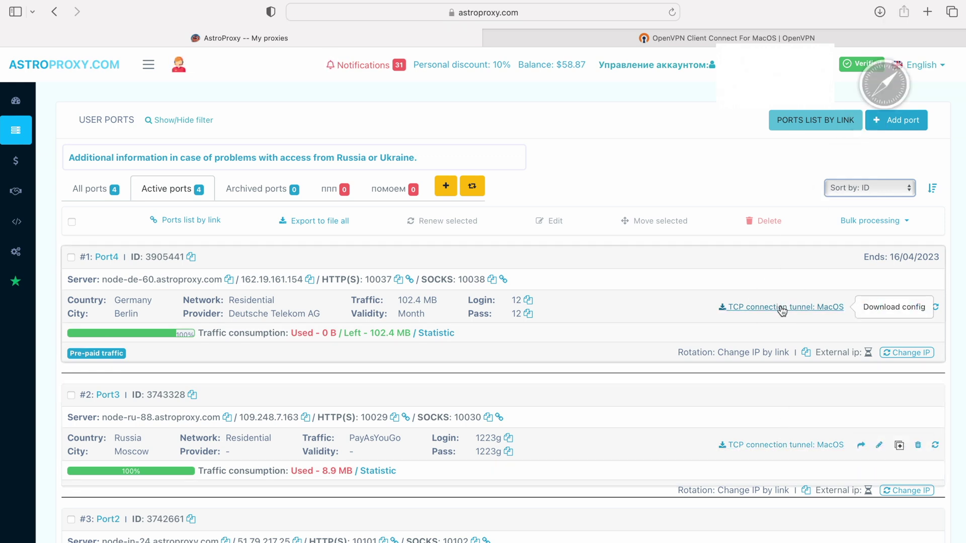
{"action": "left_click", "coordinate": [880, 16]}
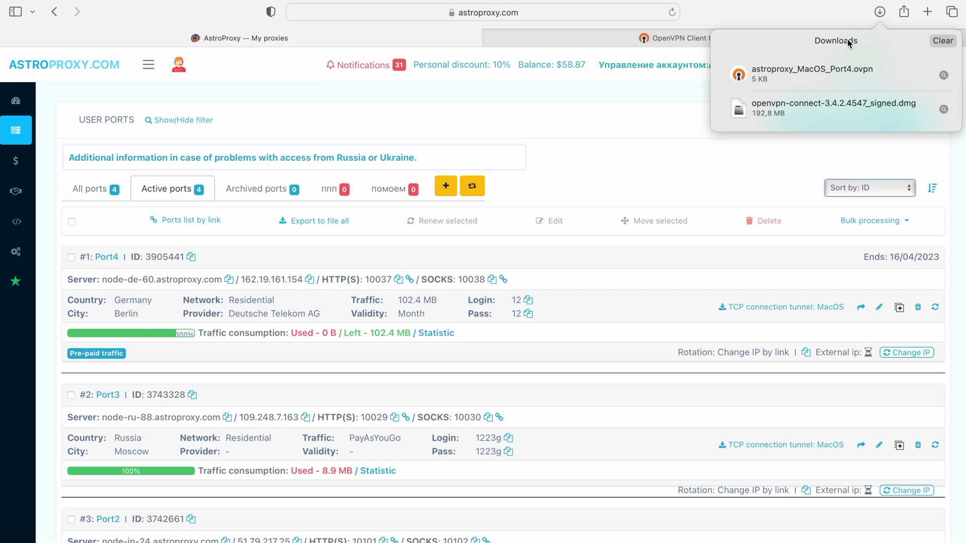
{"action": "double_click", "coordinate": [813, 70]}
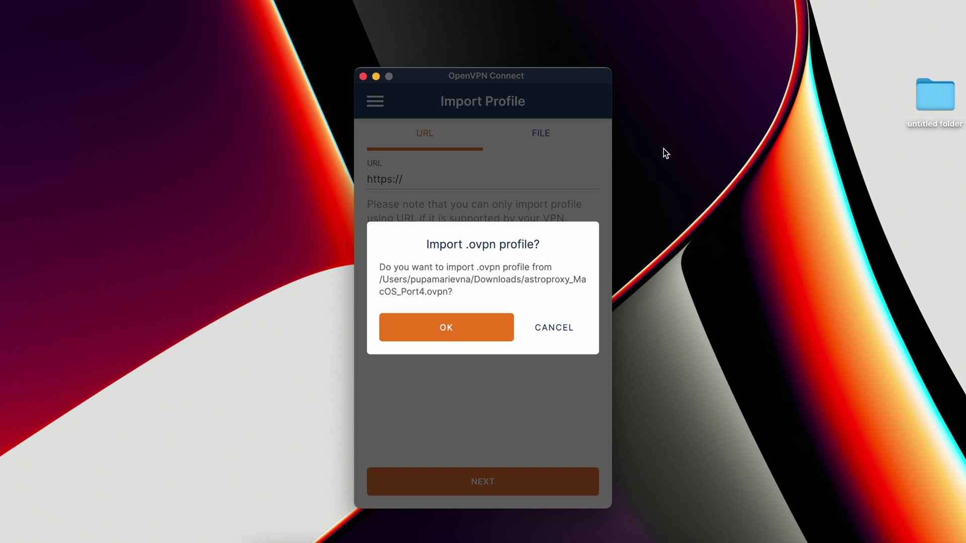
Step: Import the 162.19.161.154 [astroproxy_MacOS_Port4] profile and start connecting with it
{"action": "left_click", "coordinate": [448, 330]}
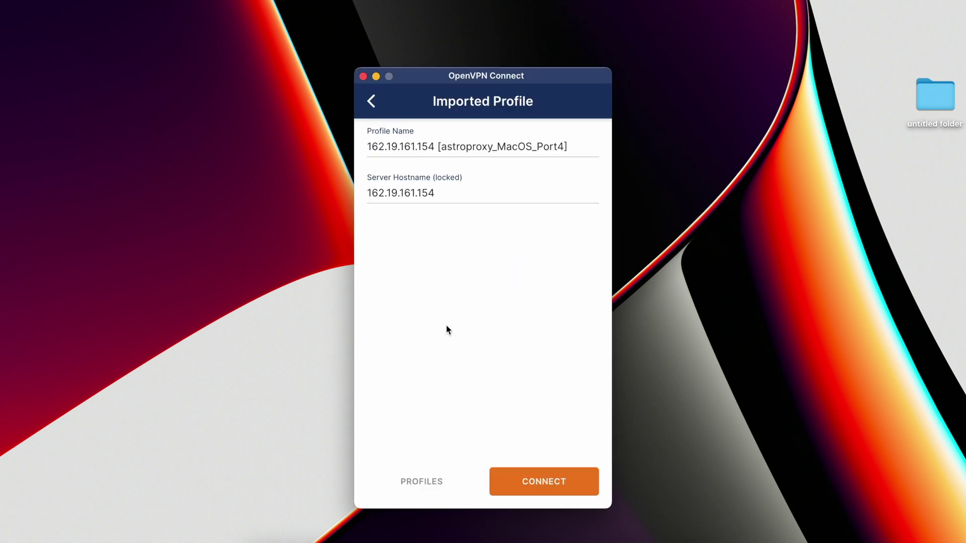
{"action": "left_click", "coordinate": [533, 472]}
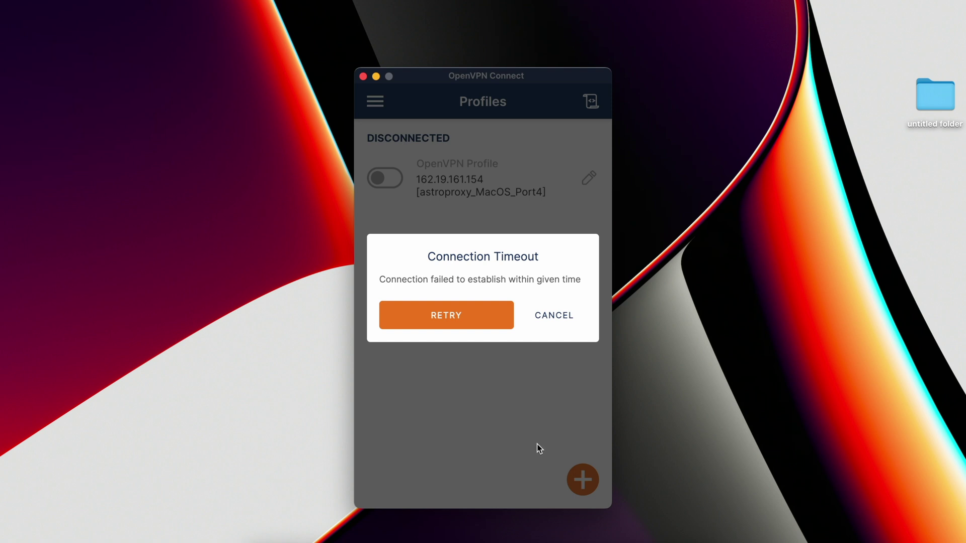
Step: Dismiss the Connection Timeout dialog and toggle the astroproxy_MacOS_Port4 profile on again
{"action": "left_click", "coordinate": [558, 318]}
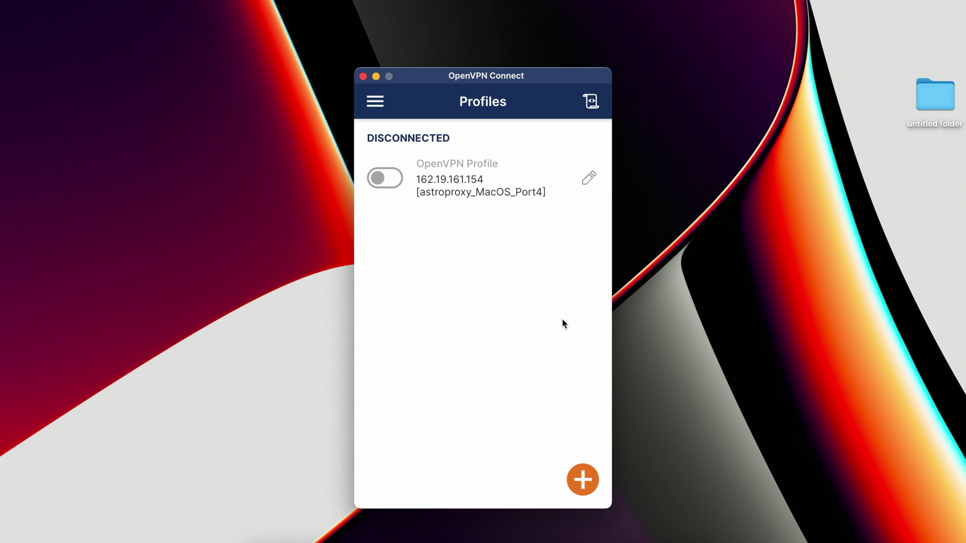
{"action": "left_click", "coordinate": [388, 181]}
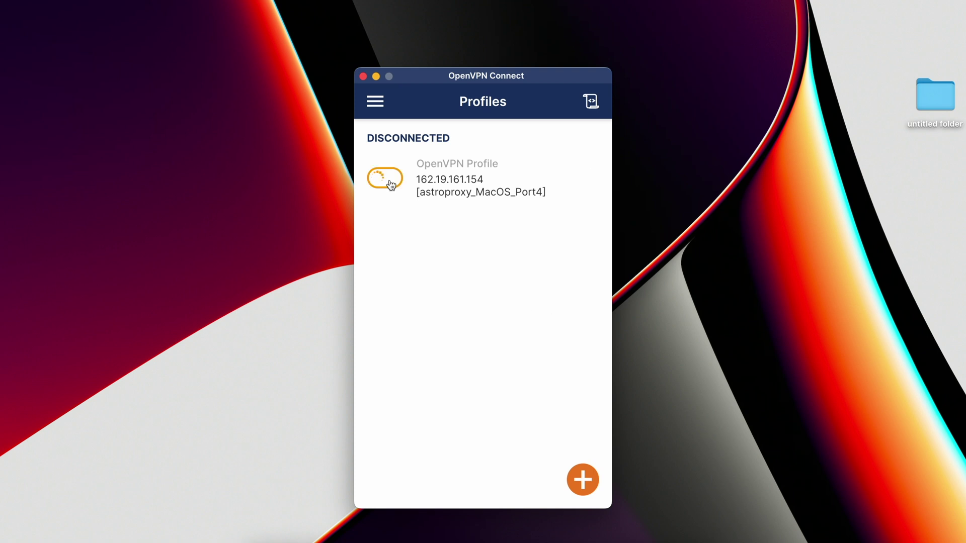